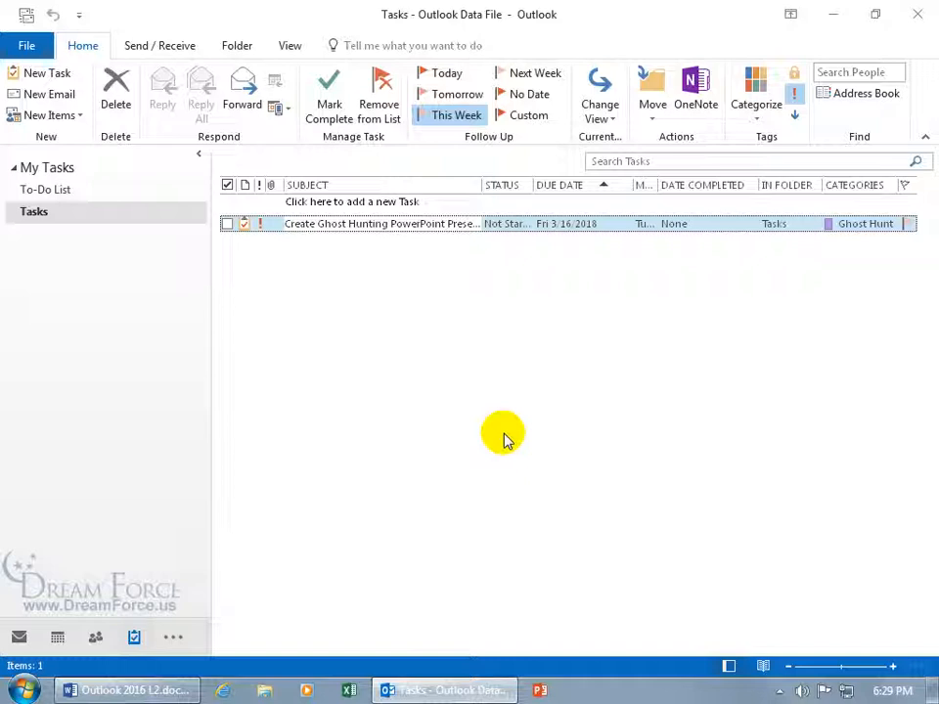
- Create a new task with the subject "Clean Fridge" and open its recurrence settings
{"action": "double_click", "coordinate": [488, 381]}
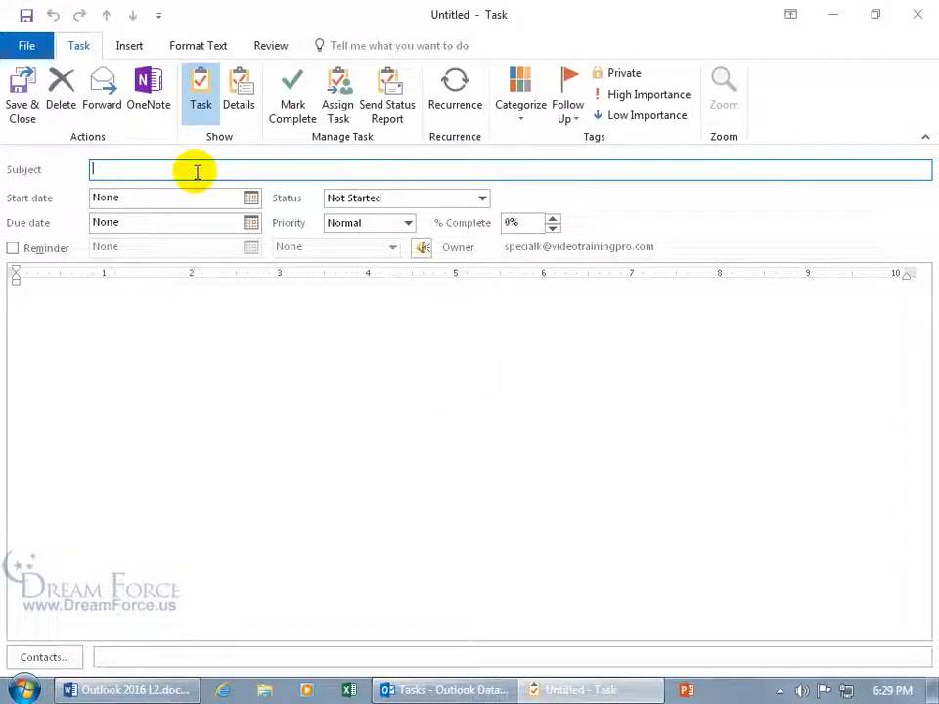
{"action": "type", "text": "Clean Fridge"}
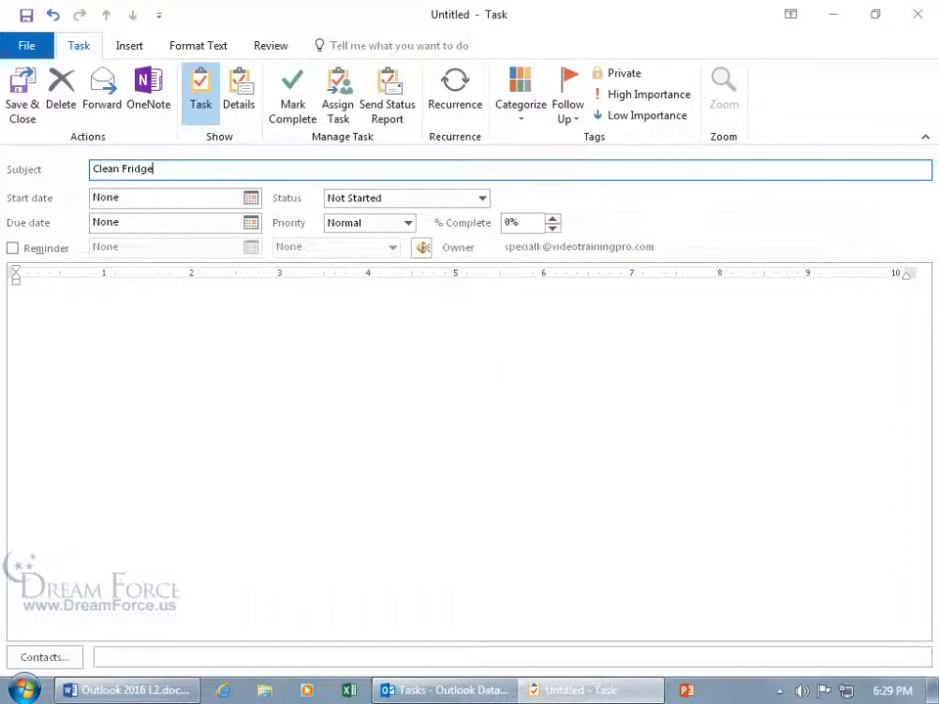
{"action": "left_click", "coordinate": [455, 105]}
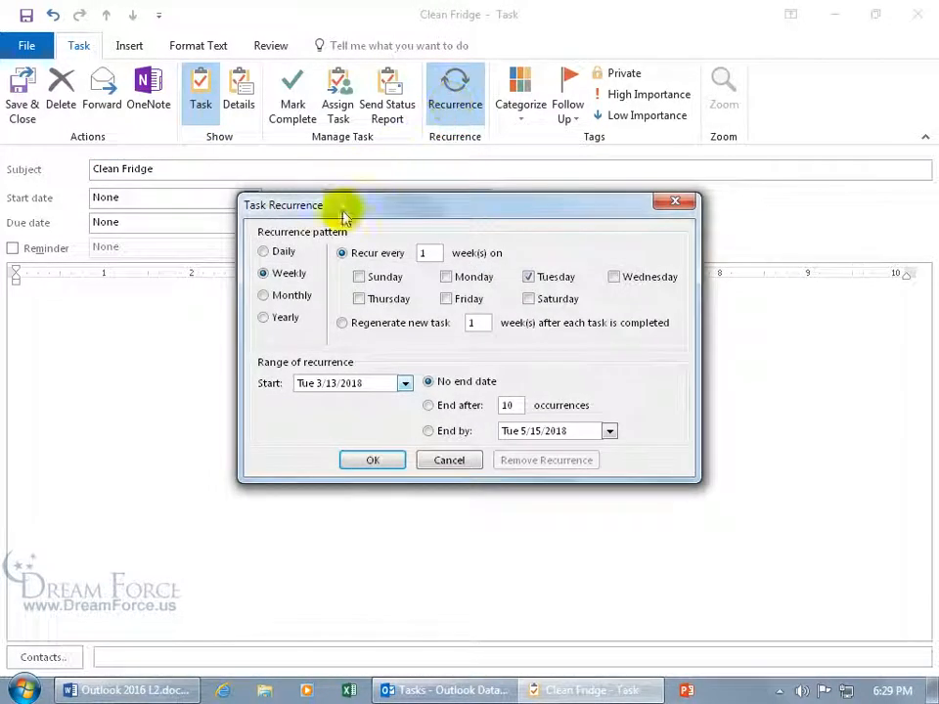
- Try a daily recurrence of every 3 days, and a weekly one on Tuesday and Friday
{"action": "left_click", "coordinate": [274, 252]}
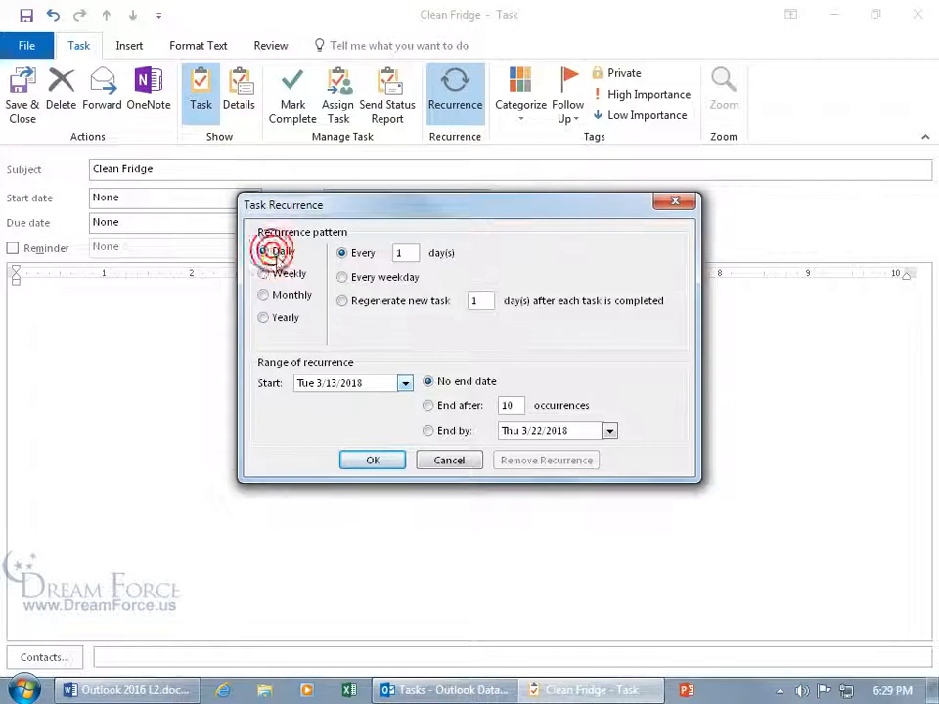
{"action": "double_click", "coordinate": [398, 254]}
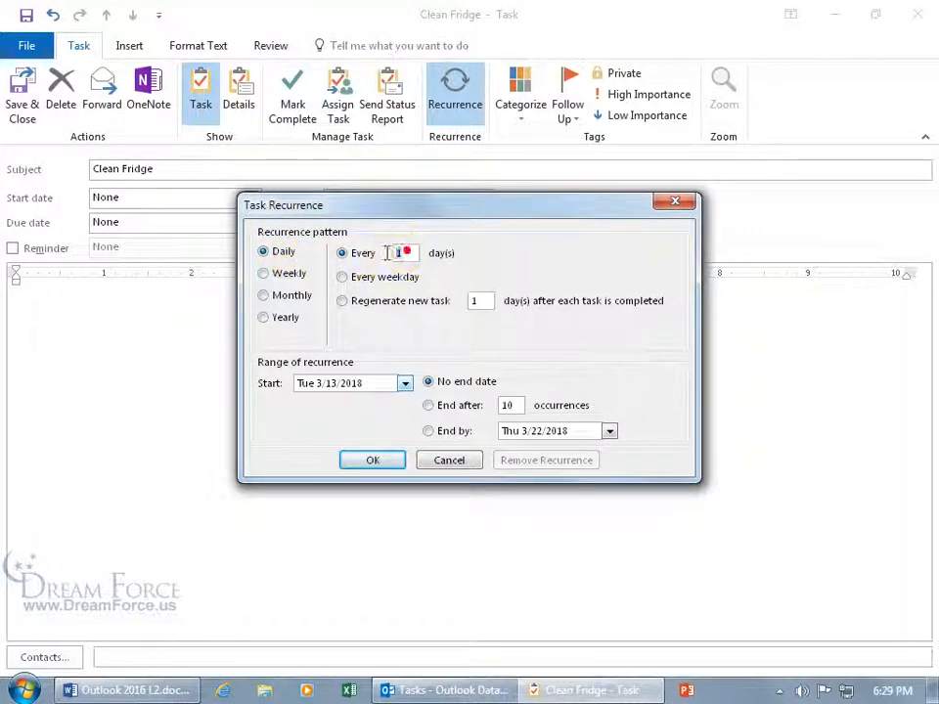
{"action": "type", "text": "3"}
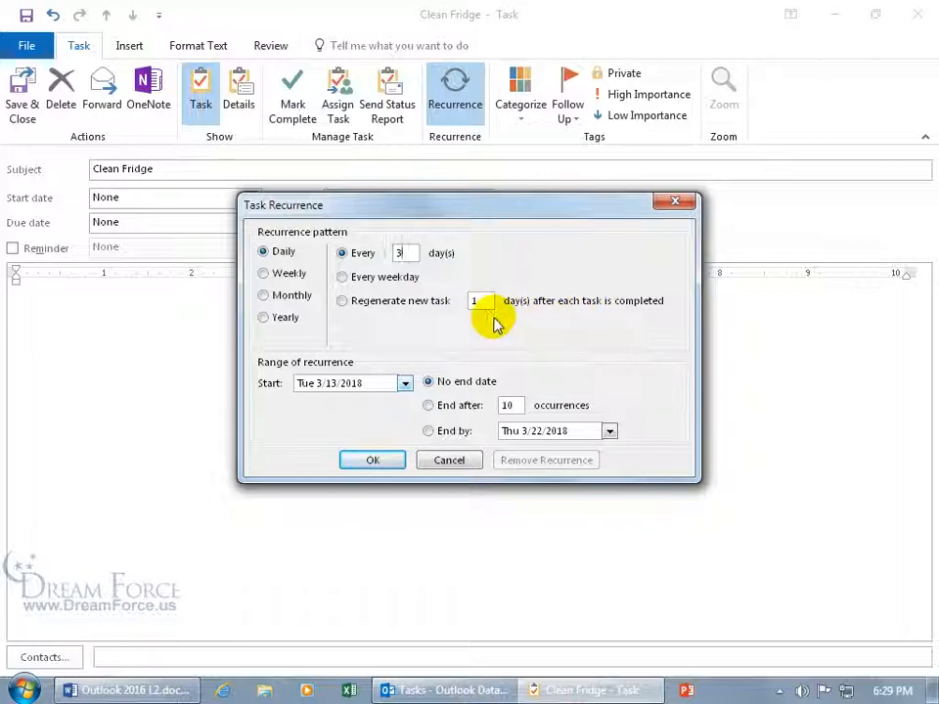
{"action": "left_click", "coordinate": [282, 272]}
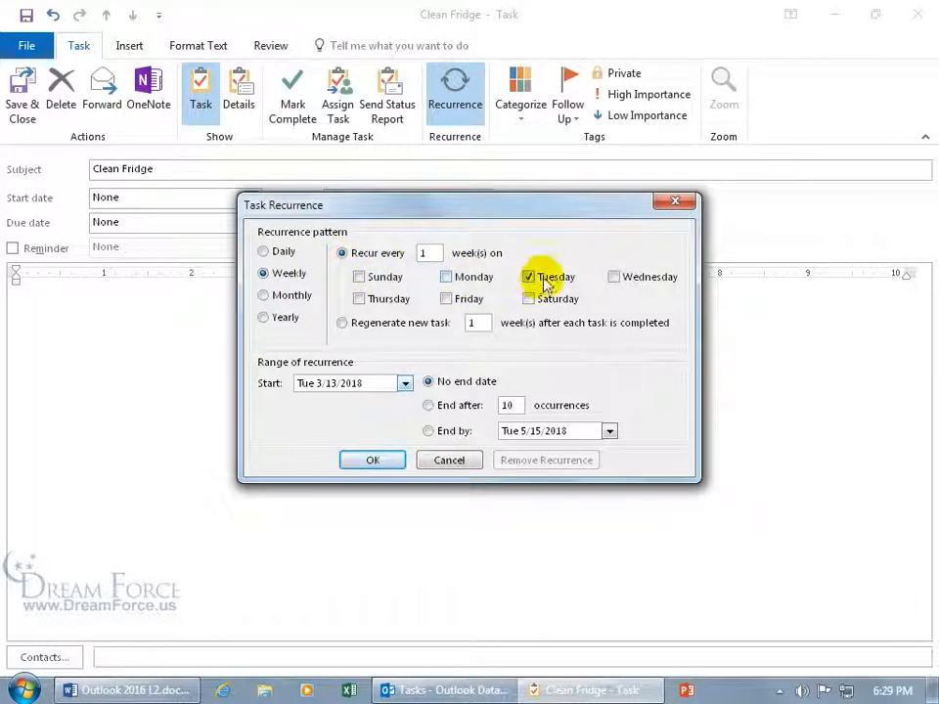
{"action": "left_click", "coordinate": [446, 299]}
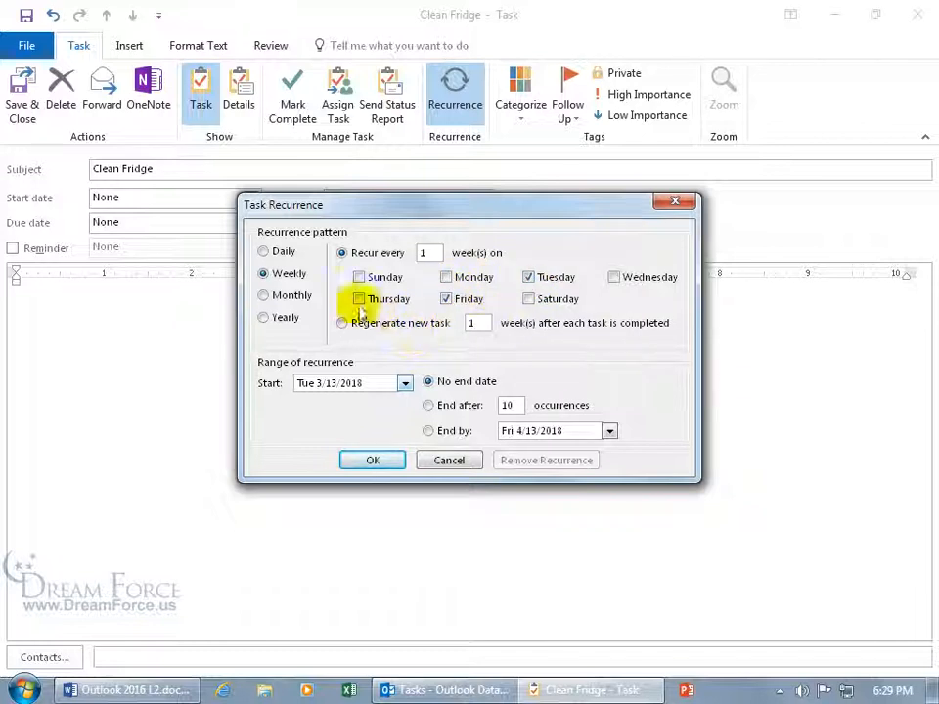
- Try a monthly recurrence on the fourth Thursday of every 1 month
{"action": "left_click", "coordinate": [294, 295]}
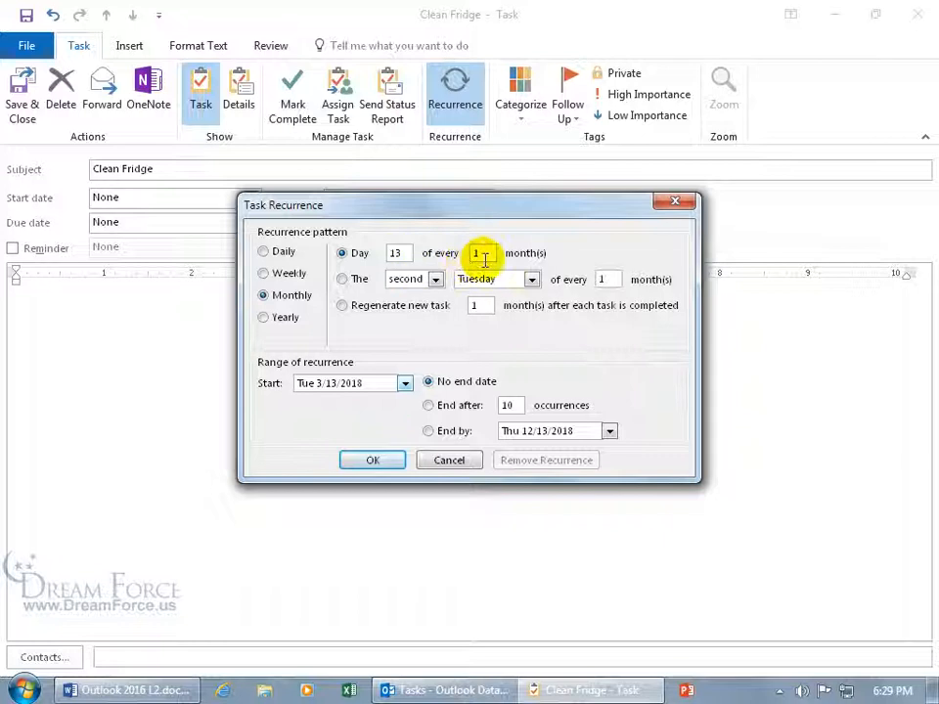
{"action": "left_click", "coordinate": [435, 282]}
{"action": "left_click", "coordinate": [415, 331]}
{"action": "left_click", "coordinate": [532, 280]}
{"action": "left_click", "coordinate": [504, 331]}
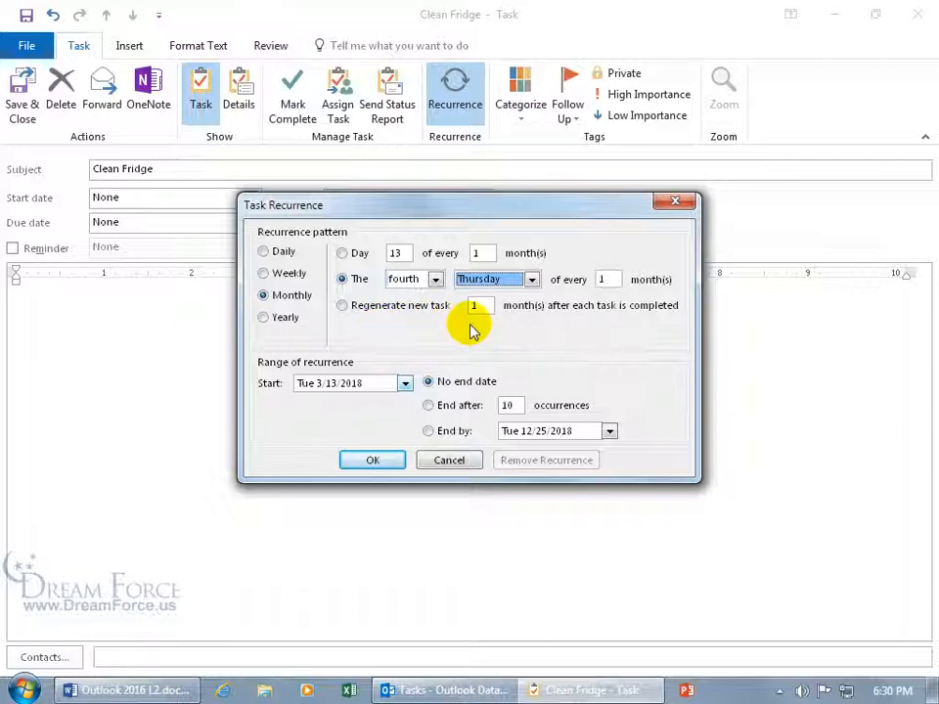
- Try the yearly recurrence pattern and look through its ordinal week choices
{"action": "left_click", "coordinate": [289, 319]}
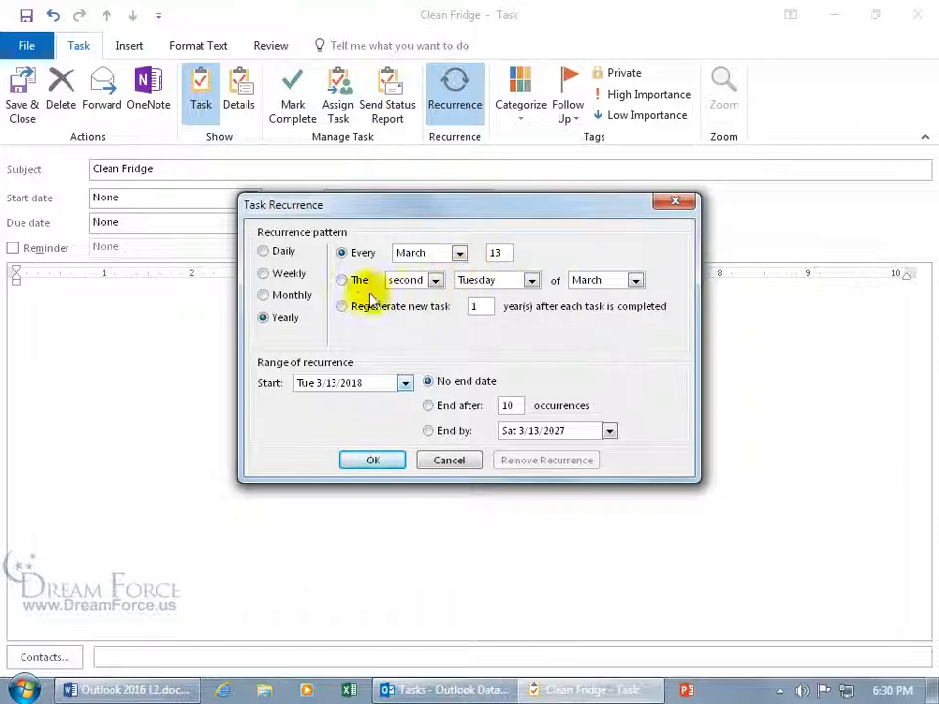
{"action": "left_click", "coordinate": [434, 280]}
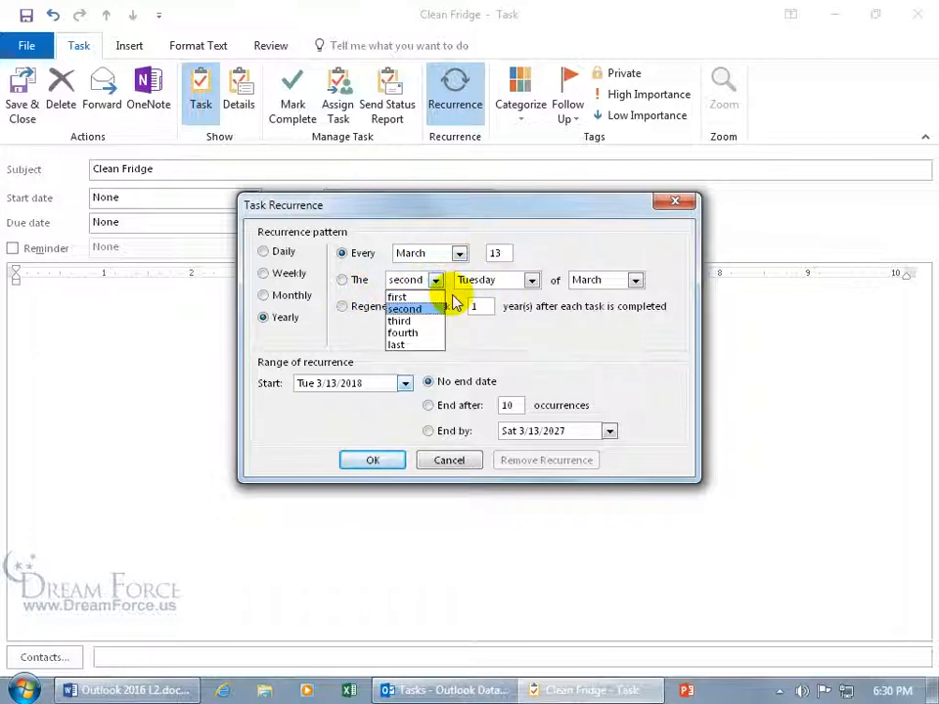
{"action": "left_click", "coordinate": [448, 297]}
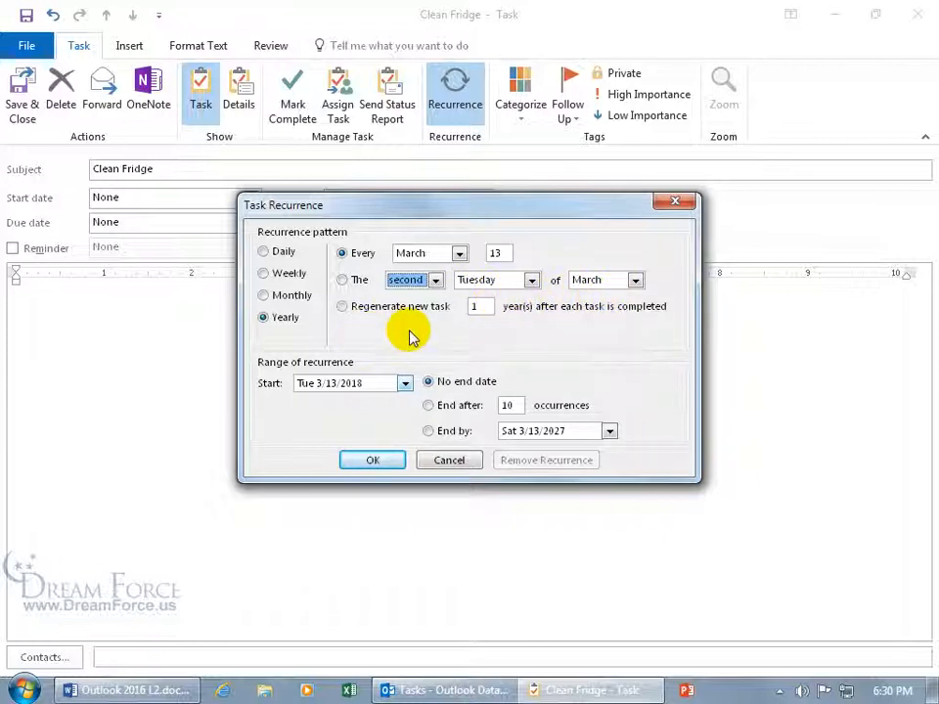
- Set the task to recur weekly on Friday only, with a start date of Fri 3/16/2018
{"action": "left_click", "coordinate": [281, 273]}
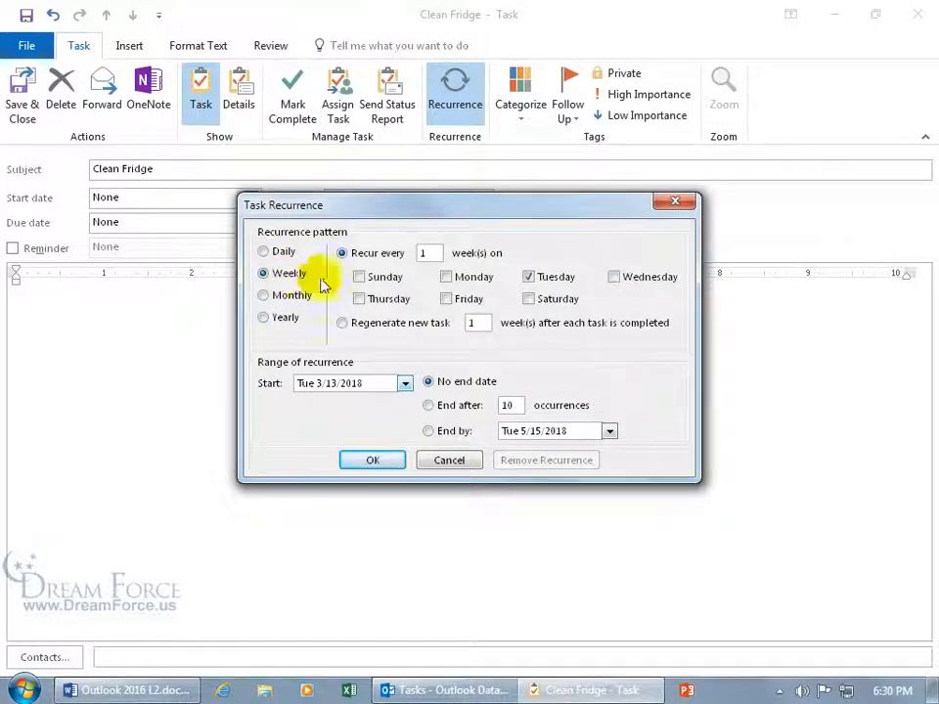
{"action": "left_click", "coordinate": [446, 298]}
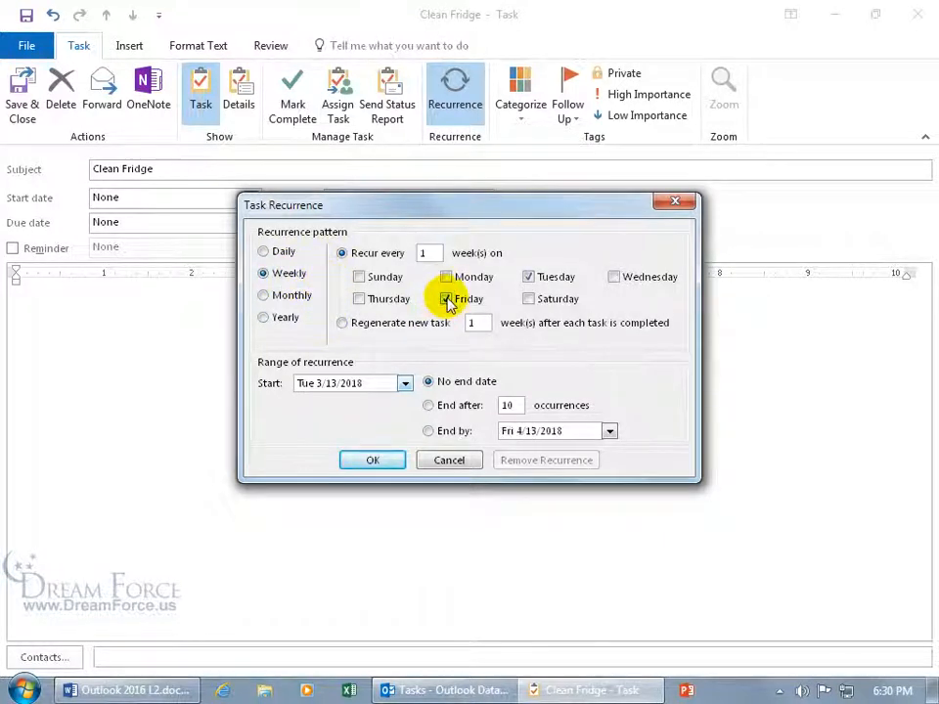
{"action": "left_click", "coordinate": [528, 277]}
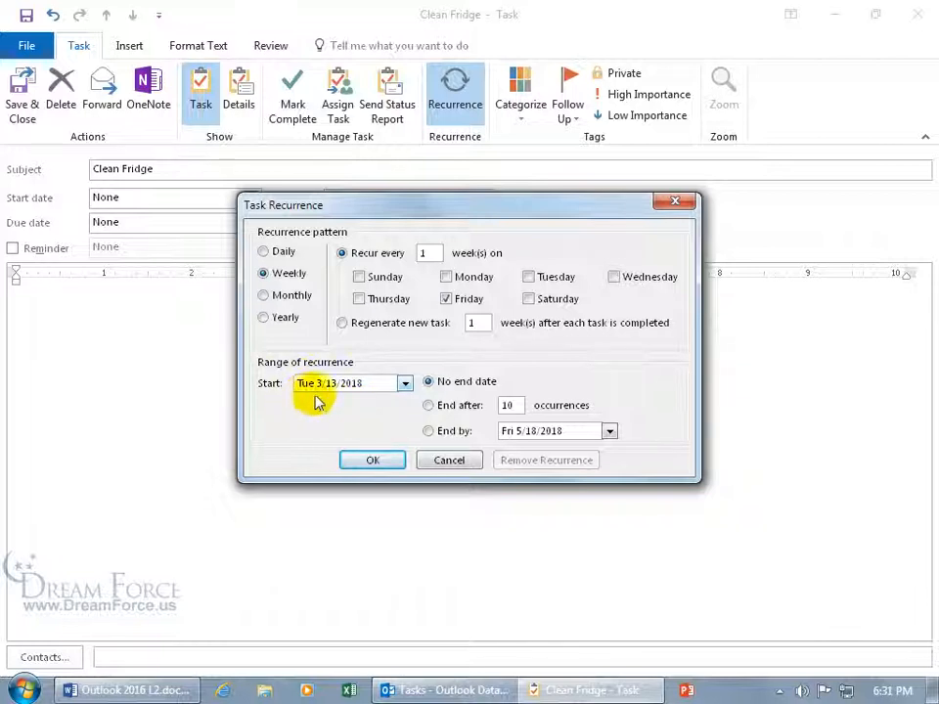
{"action": "left_click", "coordinate": [404, 384]}
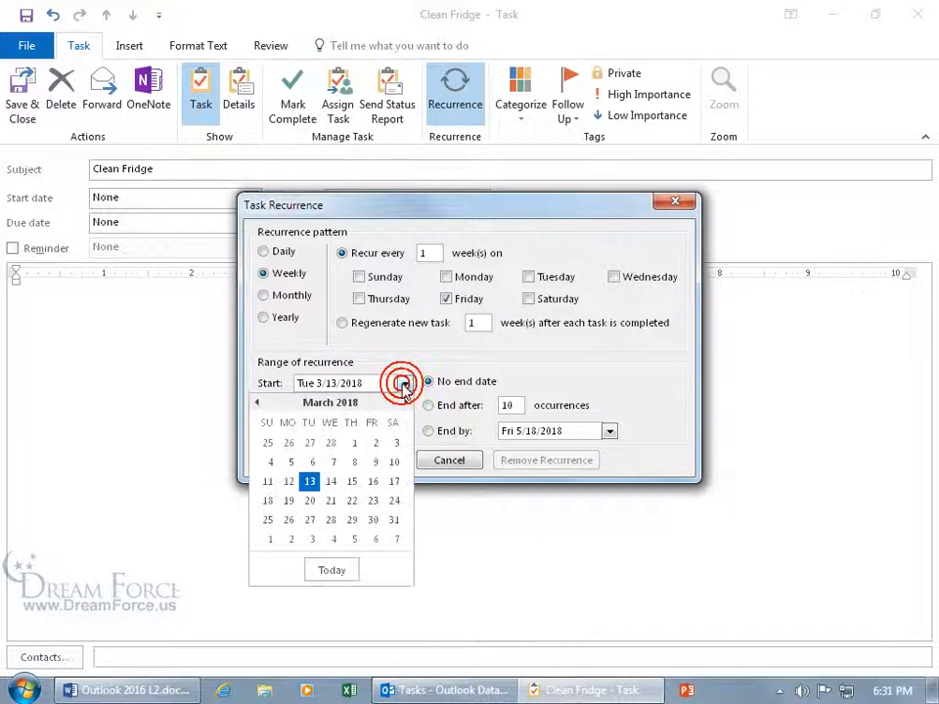
{"action": "left_click", "coordinate": [376, 484]}
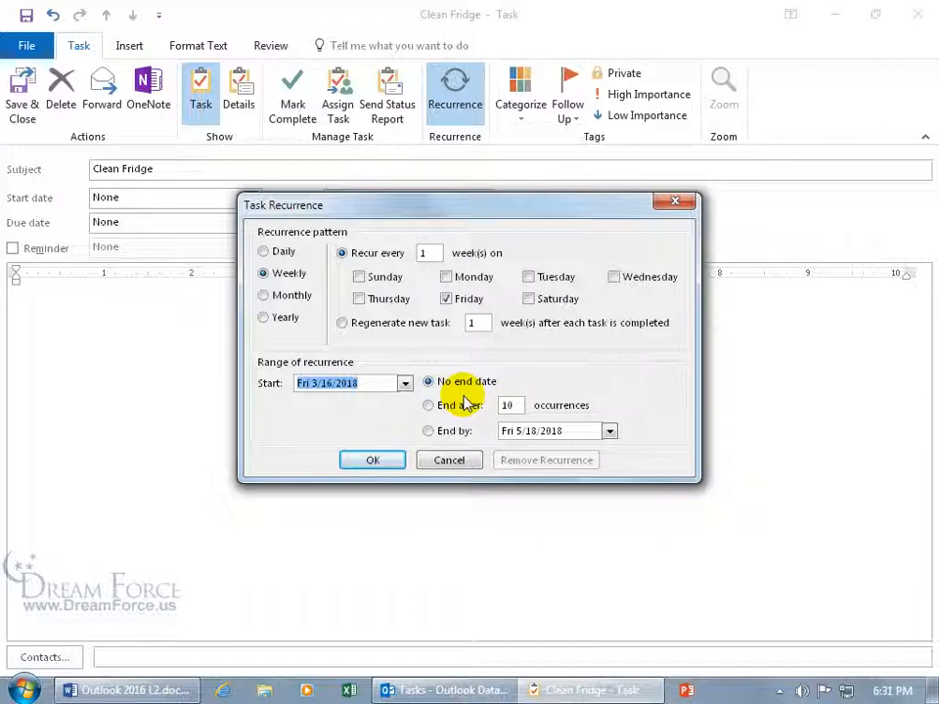
- Try ending the recurrence after 5 occurrences, and by a specific end date
{"action": "left_click", "coordinate": [436, 408]}
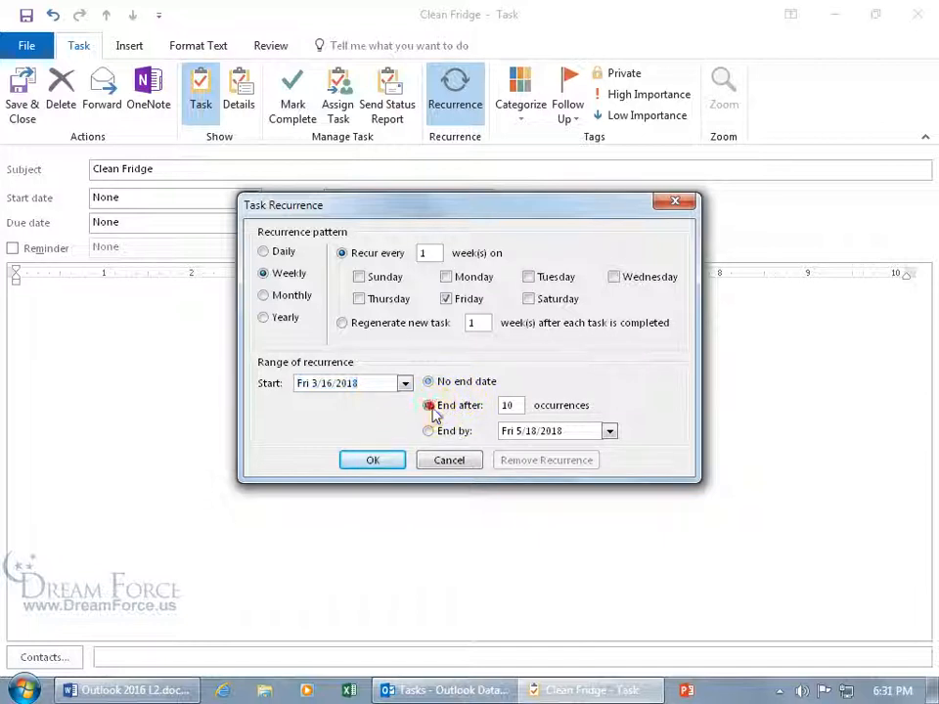
{"action": "double_click", "coordinate": [507, 405]}
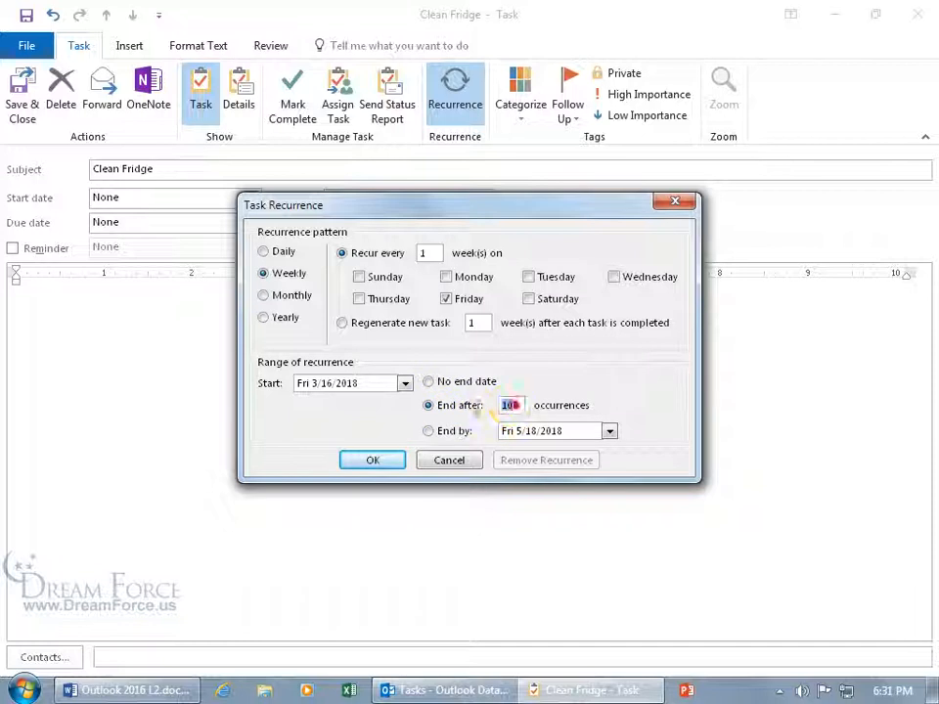
{"action": "type", "text": "5"}
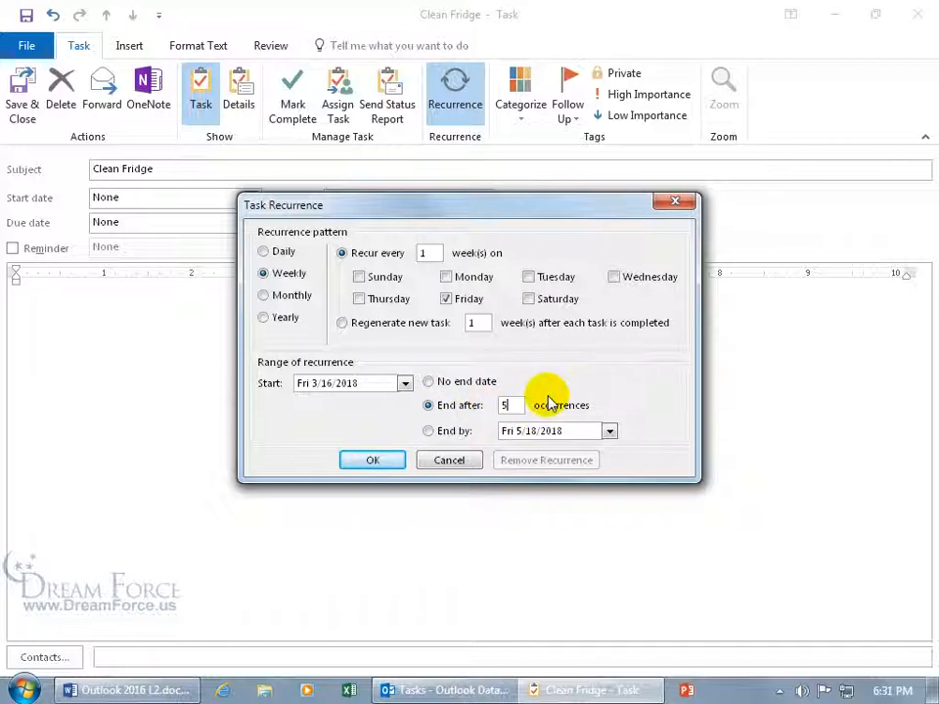
{"action": "left_click", "coordinate": [428, 433]}
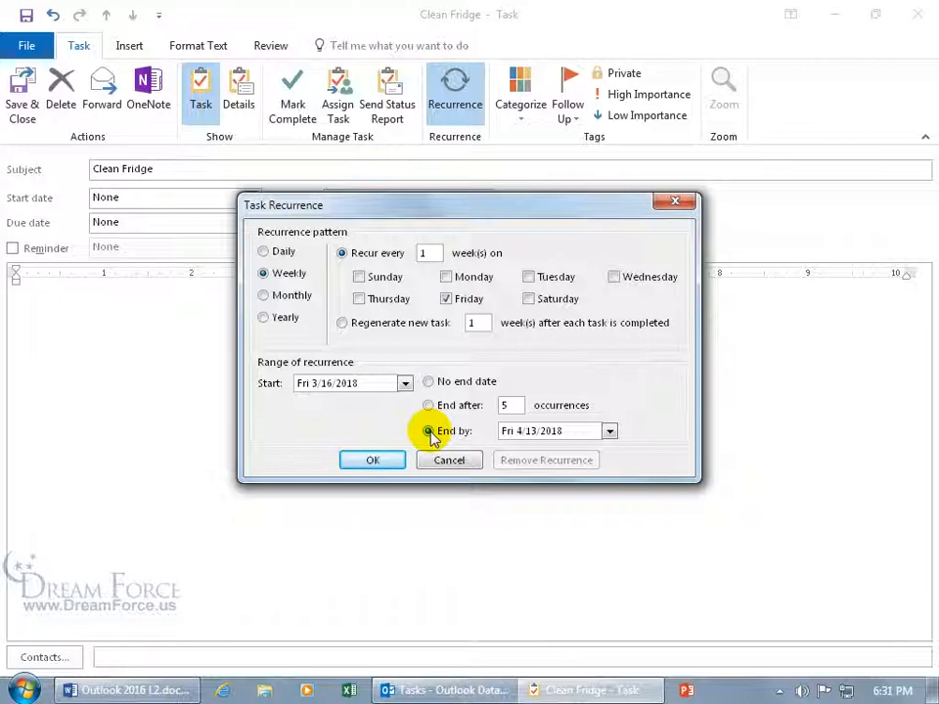
{"action": "left_click", "coordinate": [608, 431]}
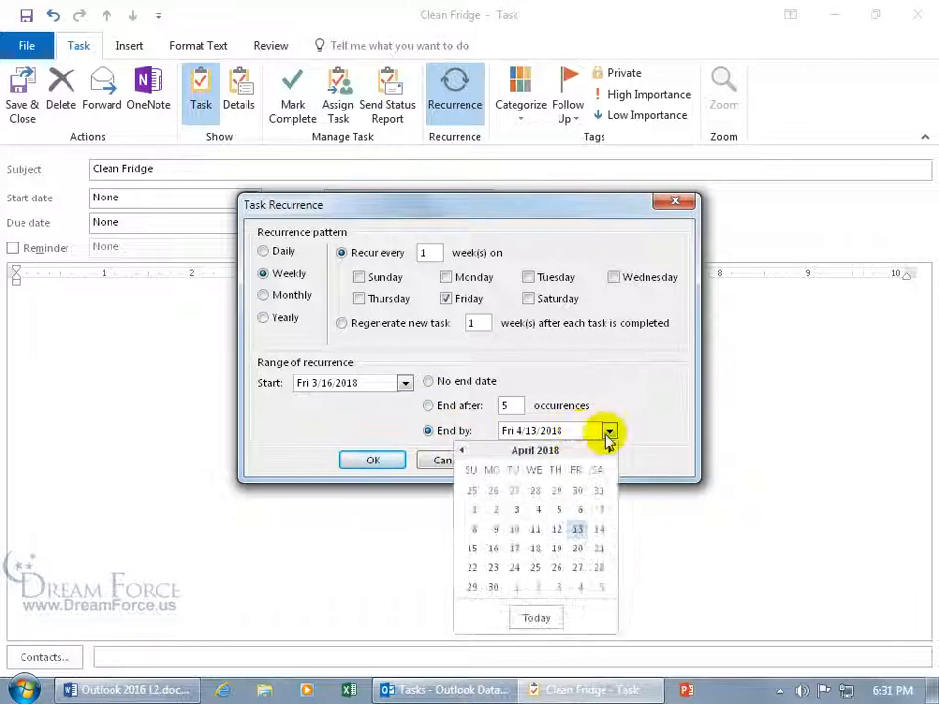
{"action": "left_click", "coordinate": [631, 439]}
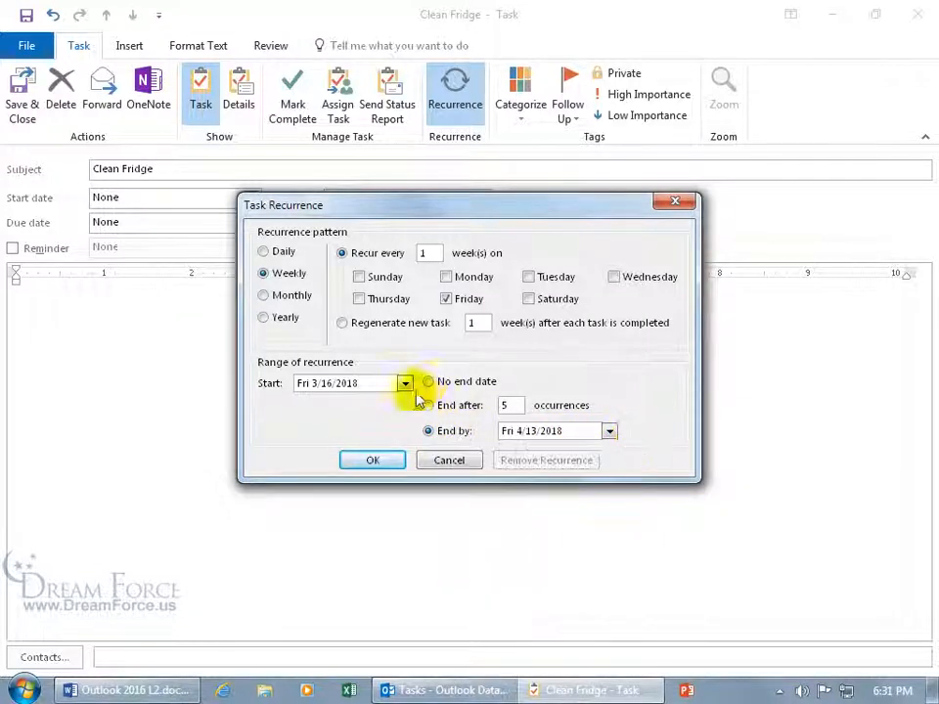
- Set the recurrence range to no end date and apply the recurrence to the task
{"action": "left_click", "coordinate": [428, 382]}
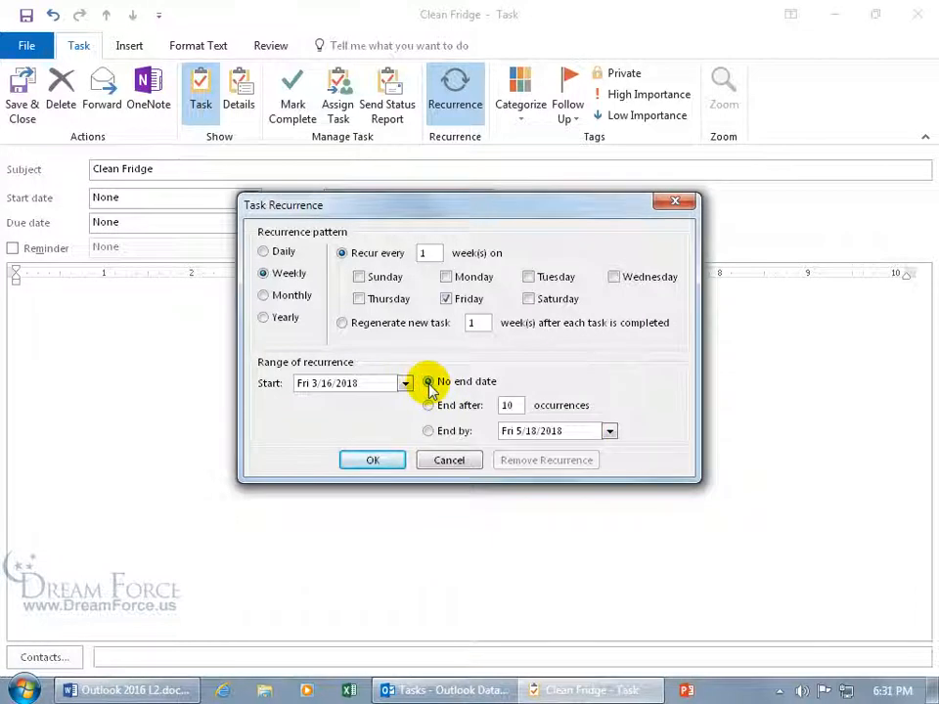
{"action": "left_click", "coordinate": [372, 459]}
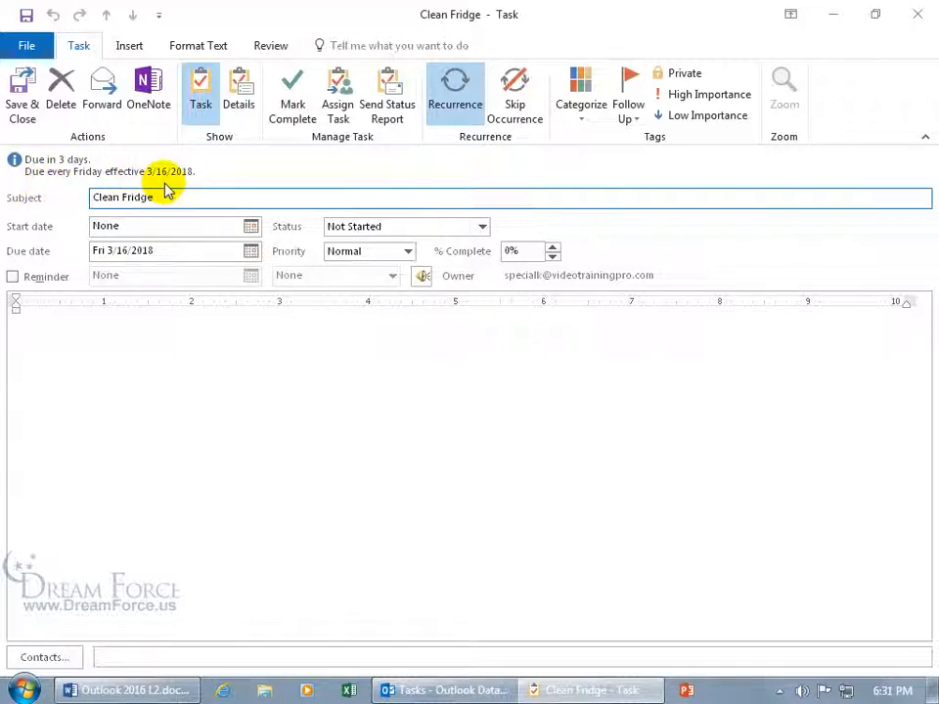
- Switch the task's reminder on and back off, and save and close the task
{"action": "left_click", "coordinate": [37, 279]}
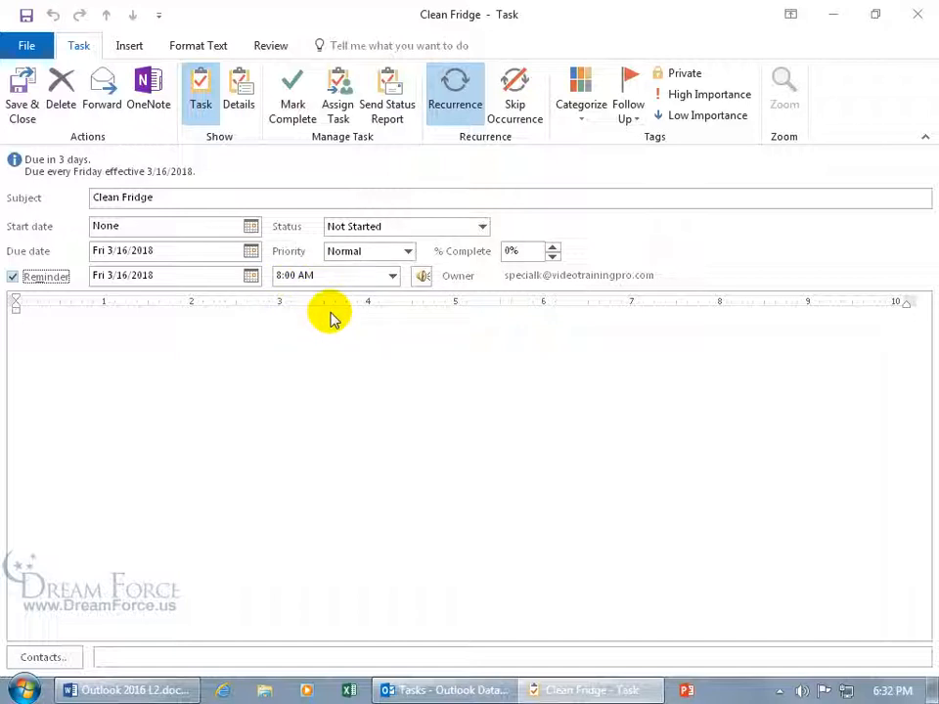
{"action": "left_click", "coordinate": [12, 276]}
{"action": "left_click", "coordinate": [24, 106]}
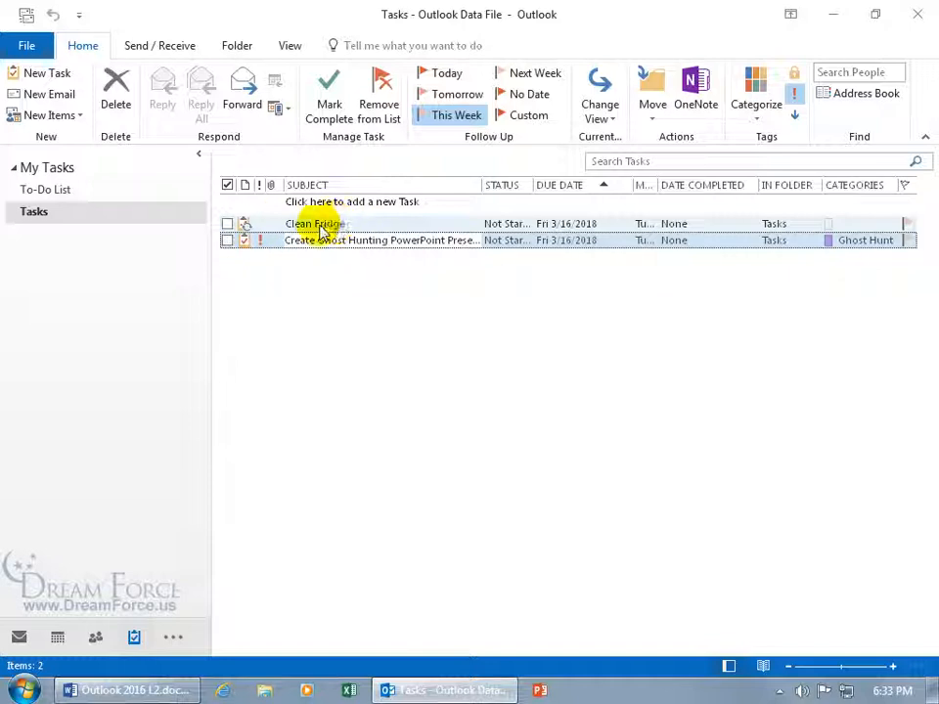
- Check the tasks due on Friday, March 16 and Friday, March 23, 2018 in the calendar's day view
{"action": "left_click", "coordinate": [58, 637]}
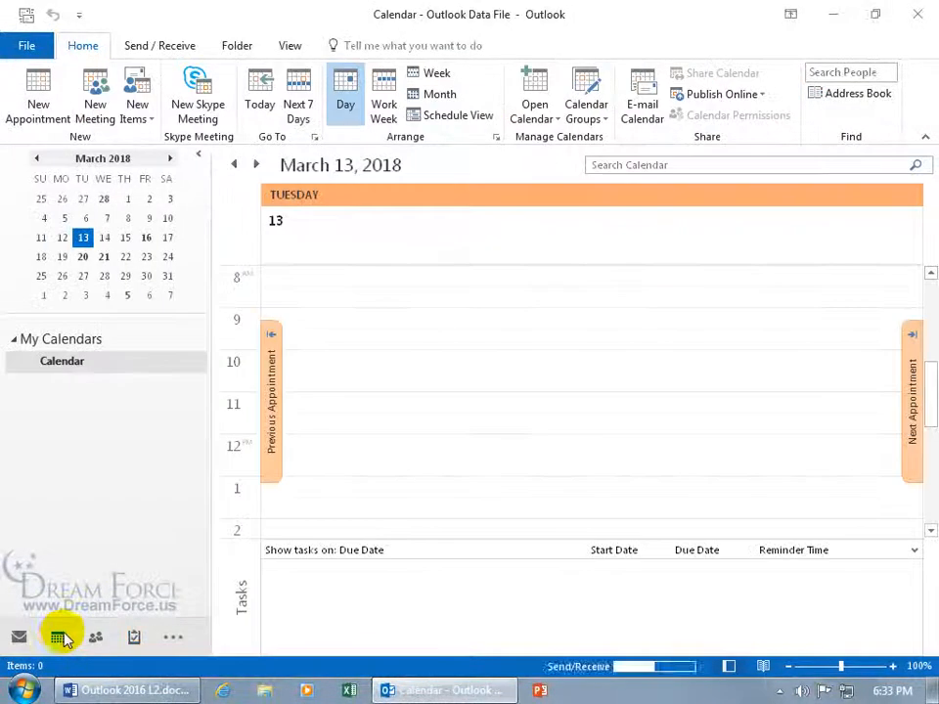
{"action": "left_click", "coordinate": [257, 165]}
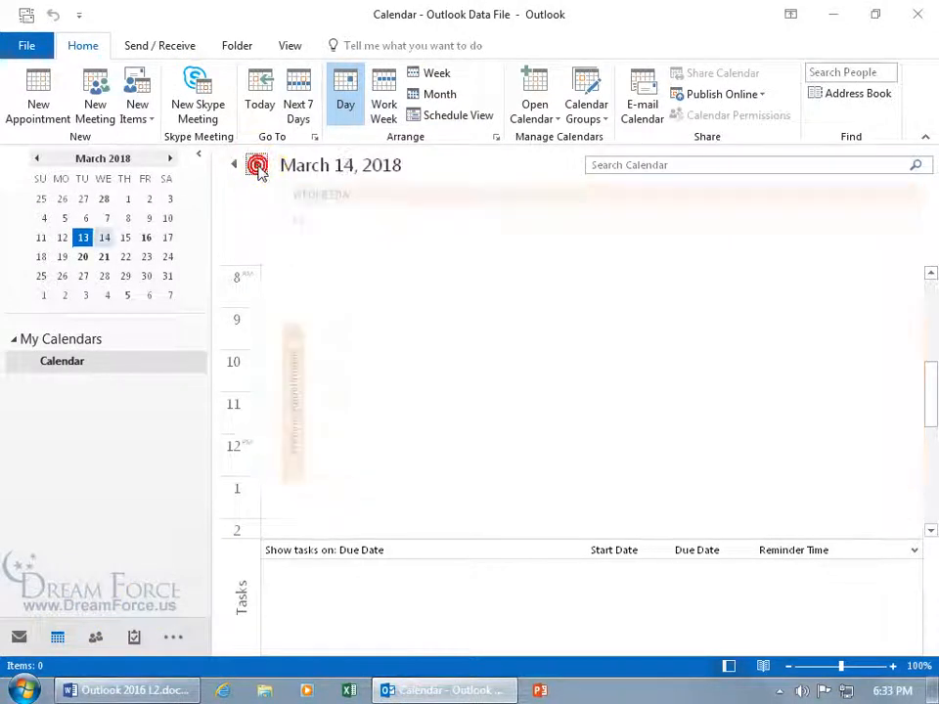
{"action": "left_click", "coordinate": [258, 165]}
{"action": "left_click", "coordinate": [257, 165]}
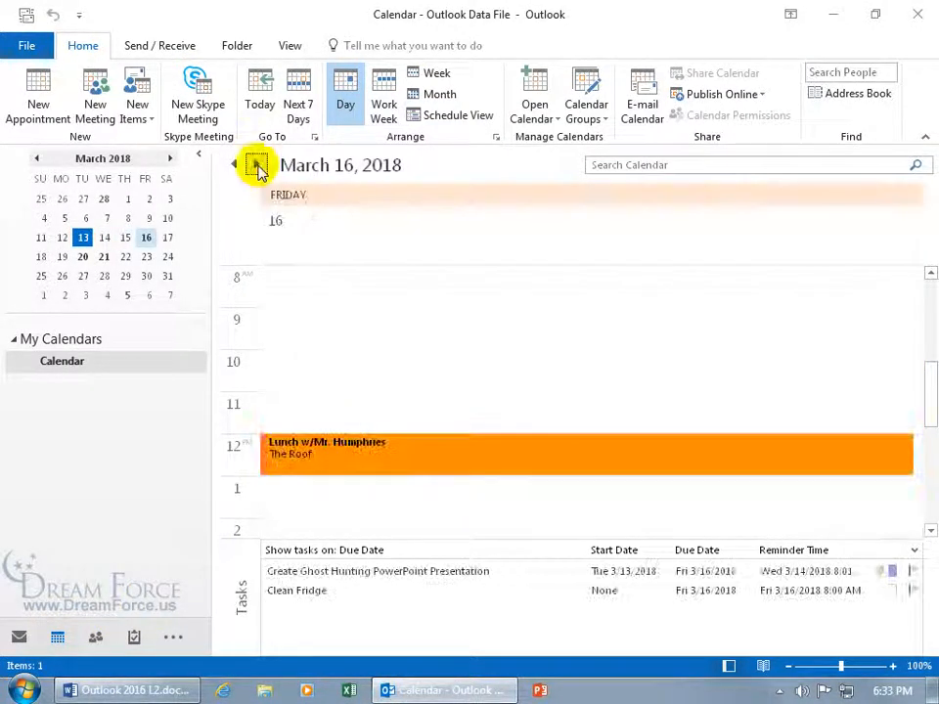
{"action": "mouse_move", "coordinate": [328, 601]}
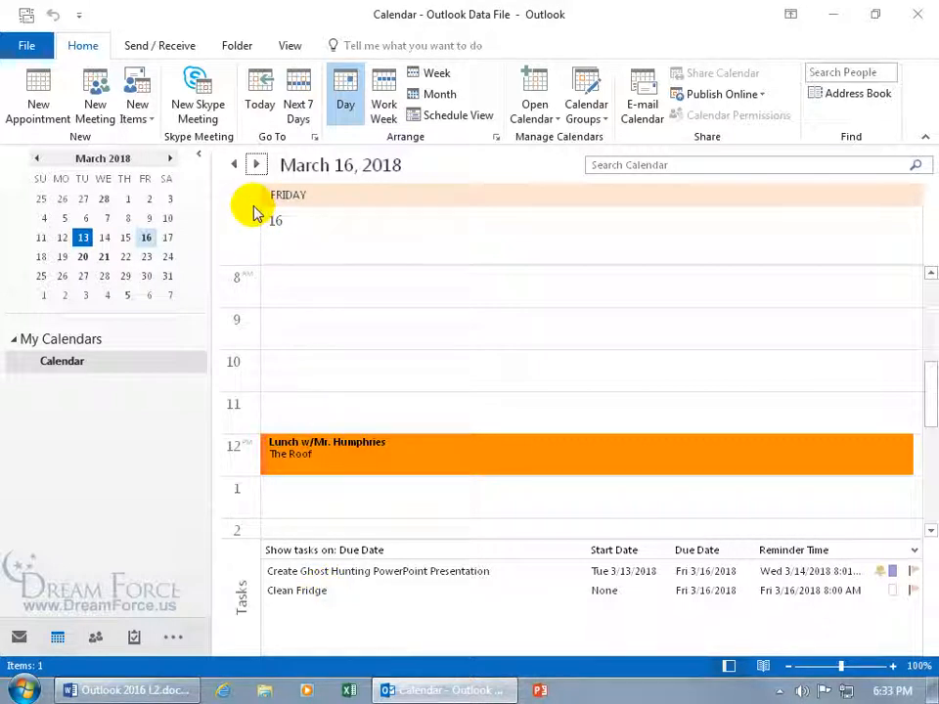
{"action": "left_click", "coordinate": [147, 258]}
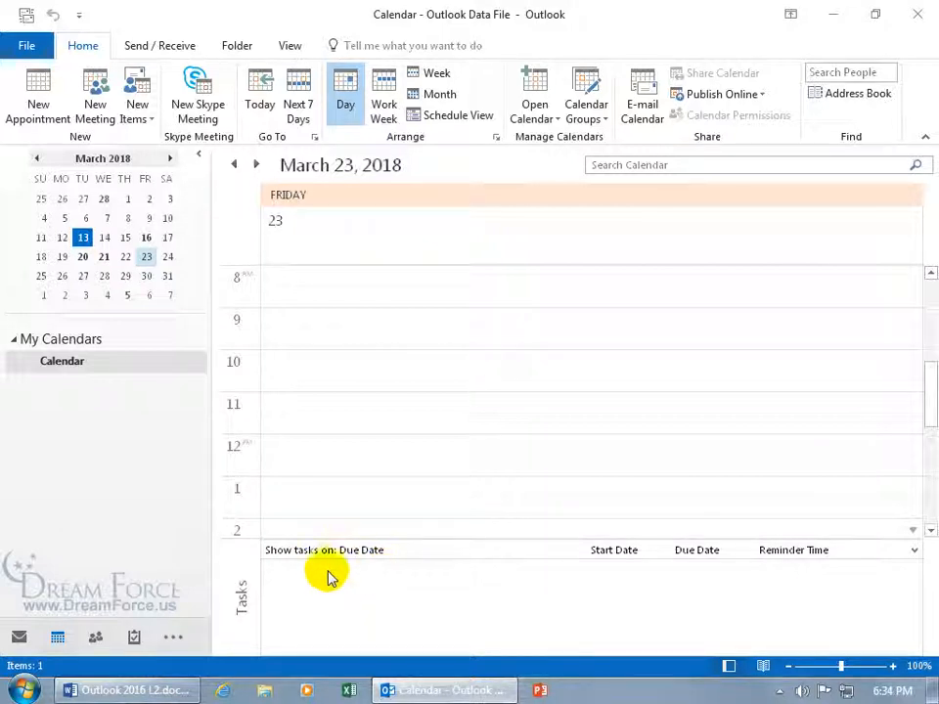
- Remove the recurrence from the Clean Fridge task in the task list, and save and close it
{"action": "left_click", "coordinate": [134, 638]}
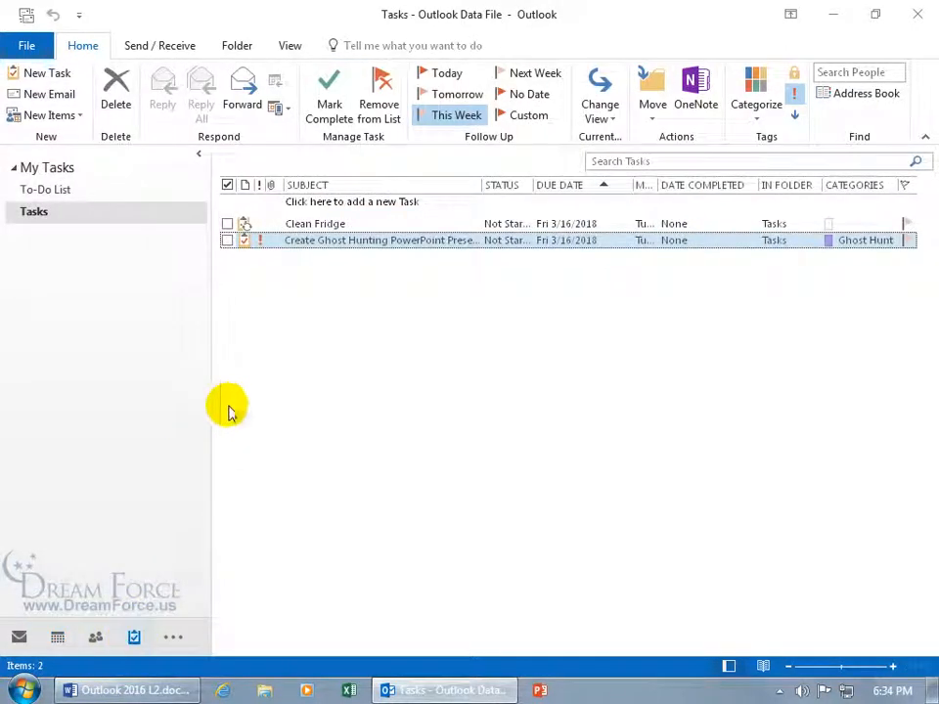
{"action": "double_click", "coordinate": [305, 224]}
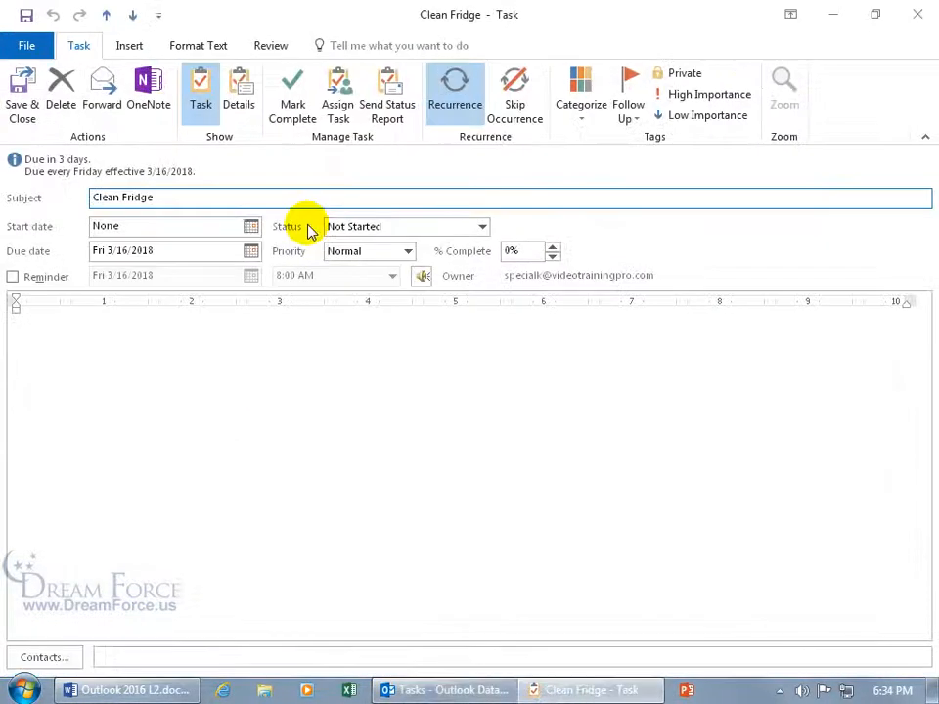
{"action": "left_click", "coordinate": [456, 92]}
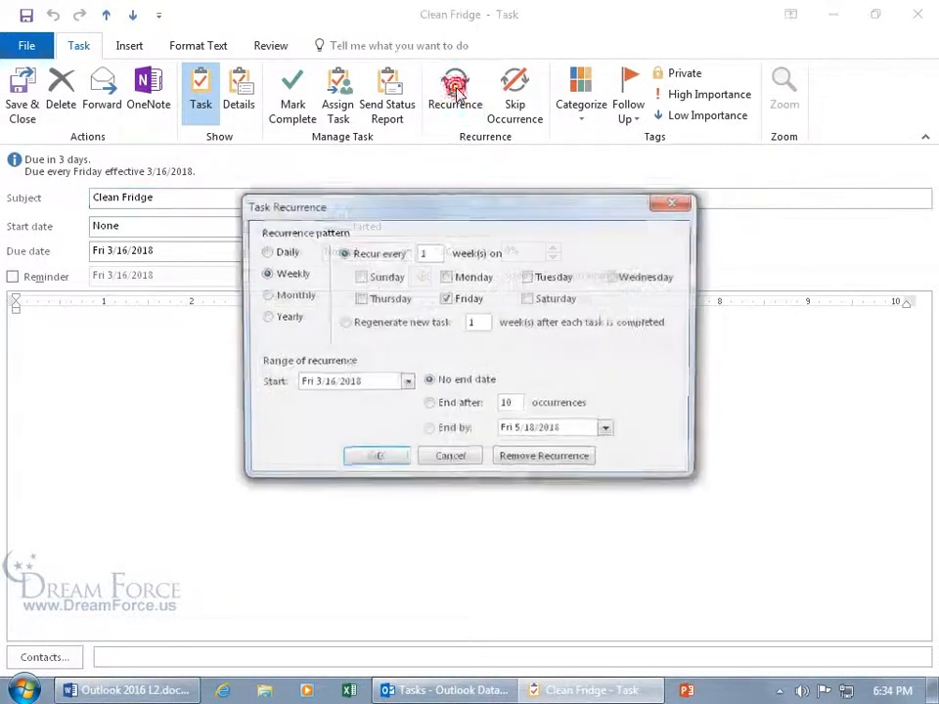
{"action": "left_click", "coordinate": [546, 460]}
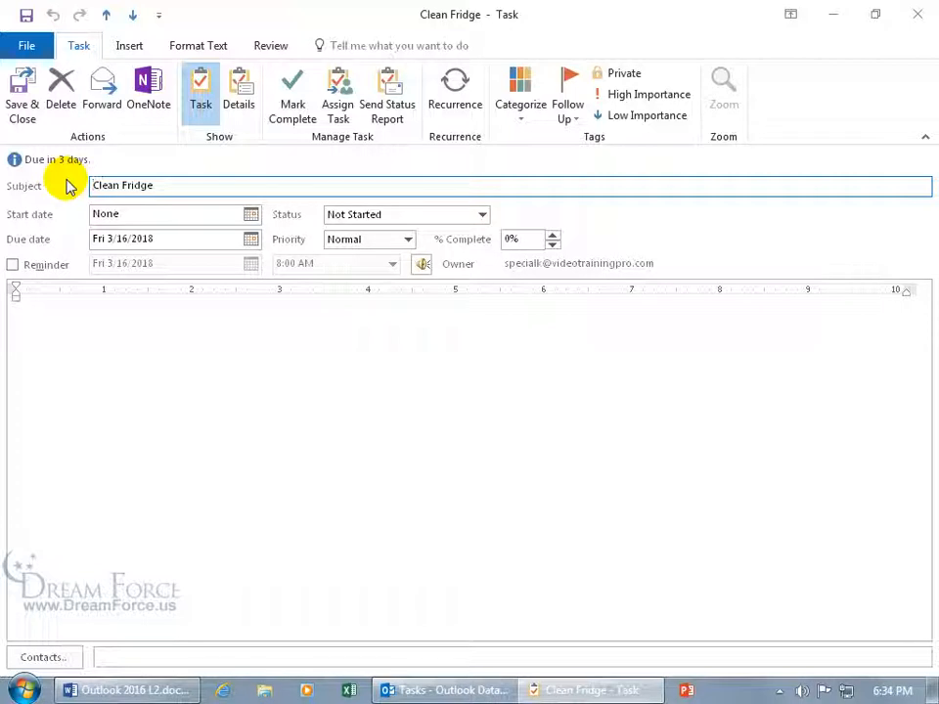
{"action": "left_click", "coordinate": [18, 96]}
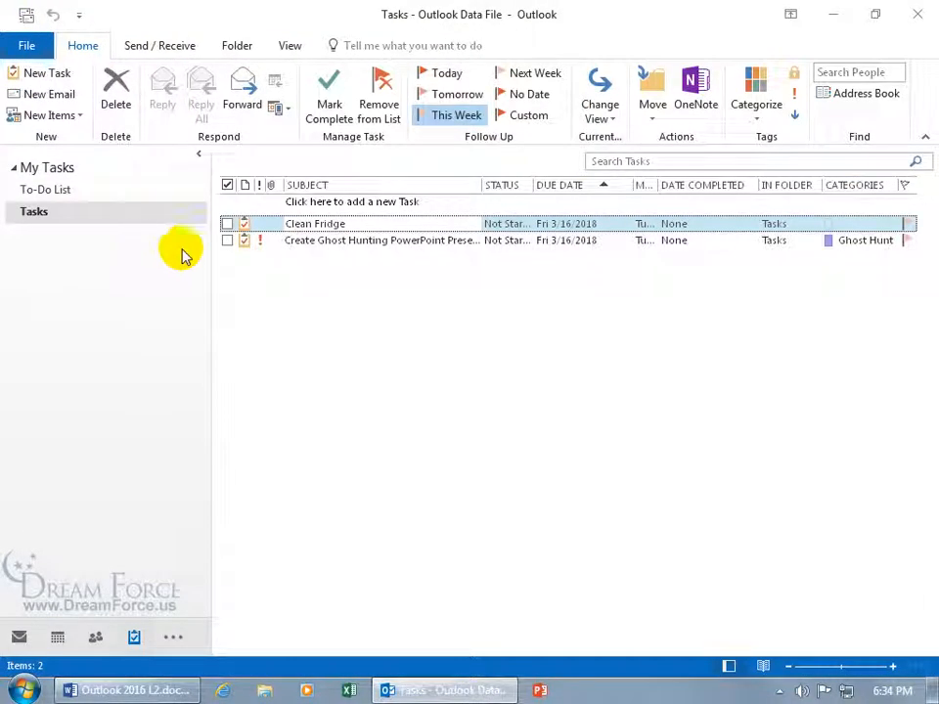